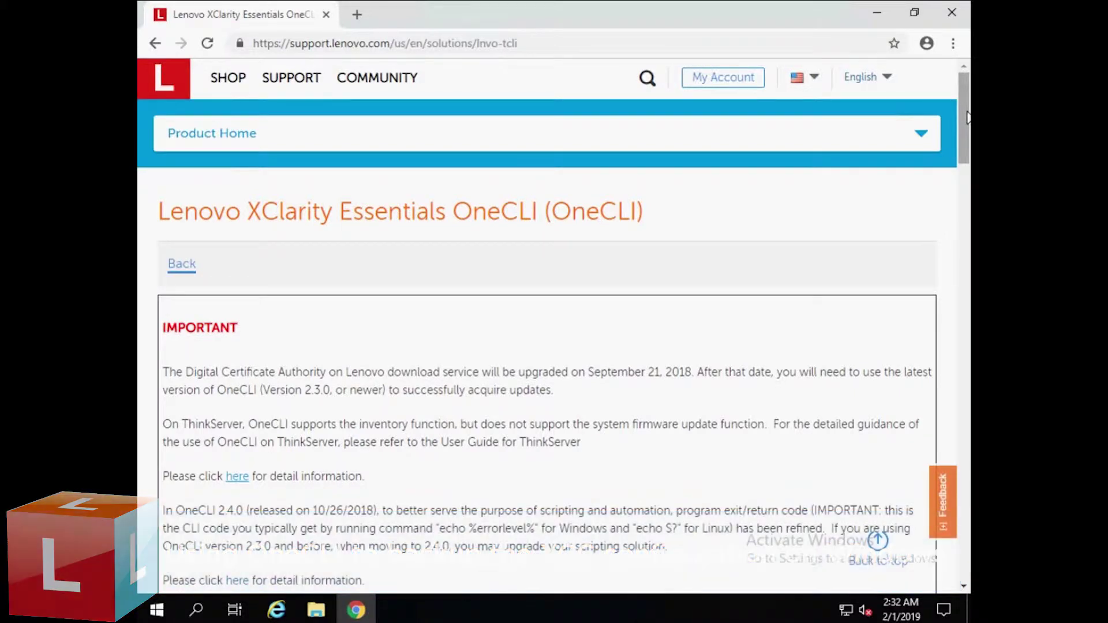
- Download the OneCLI Windows Server zip package from the winsrv download page
drag(961, 124, 963, 222)
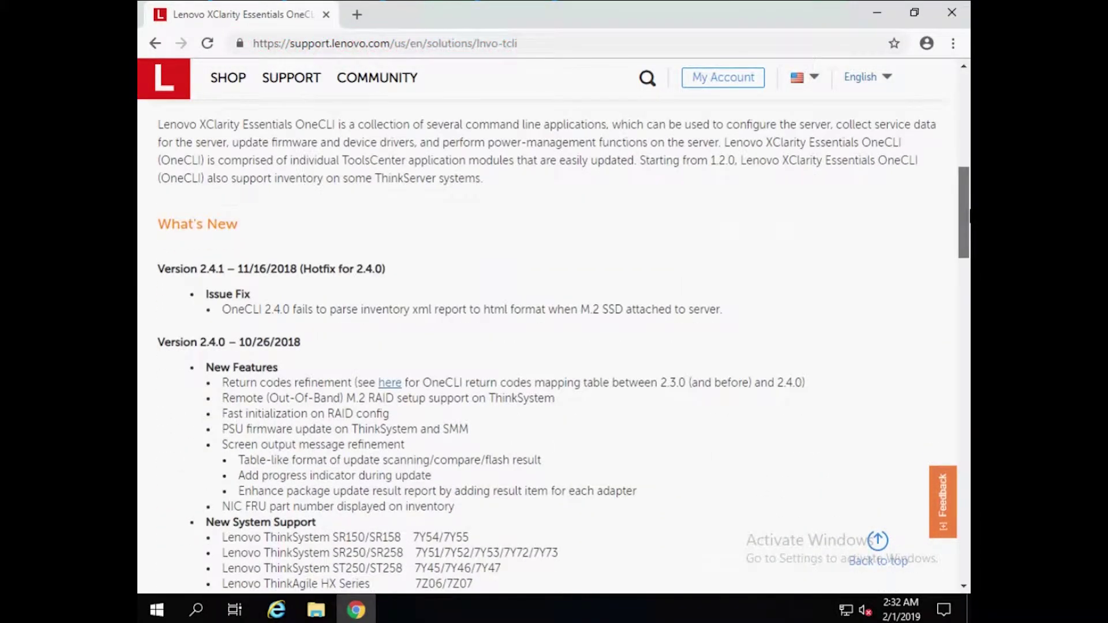
drag(964, 213, 964, 346)
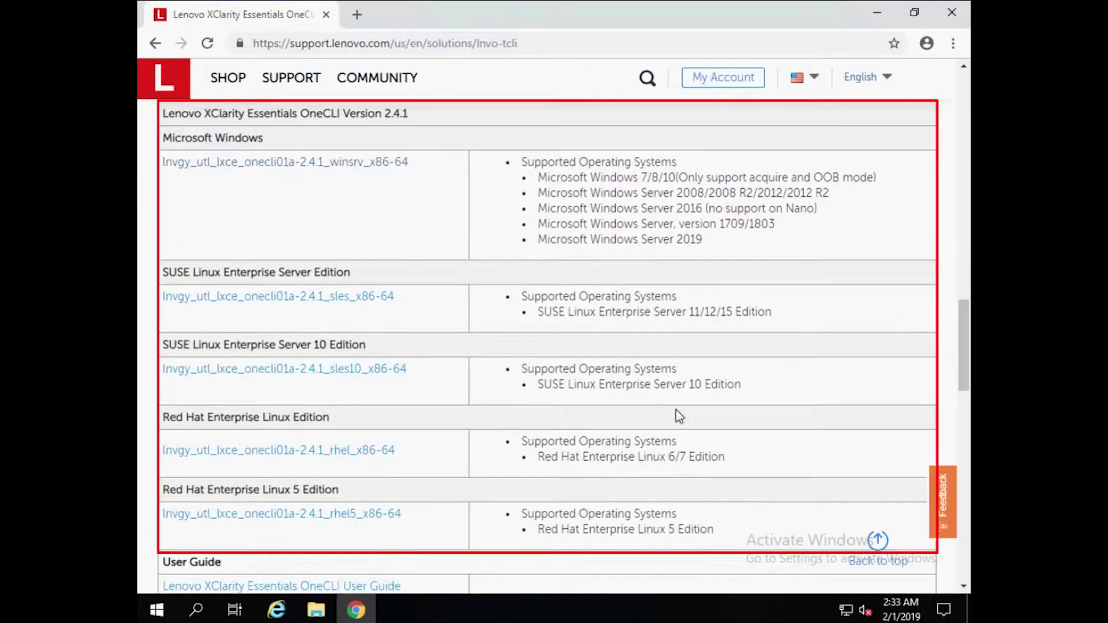
click(396, 162)
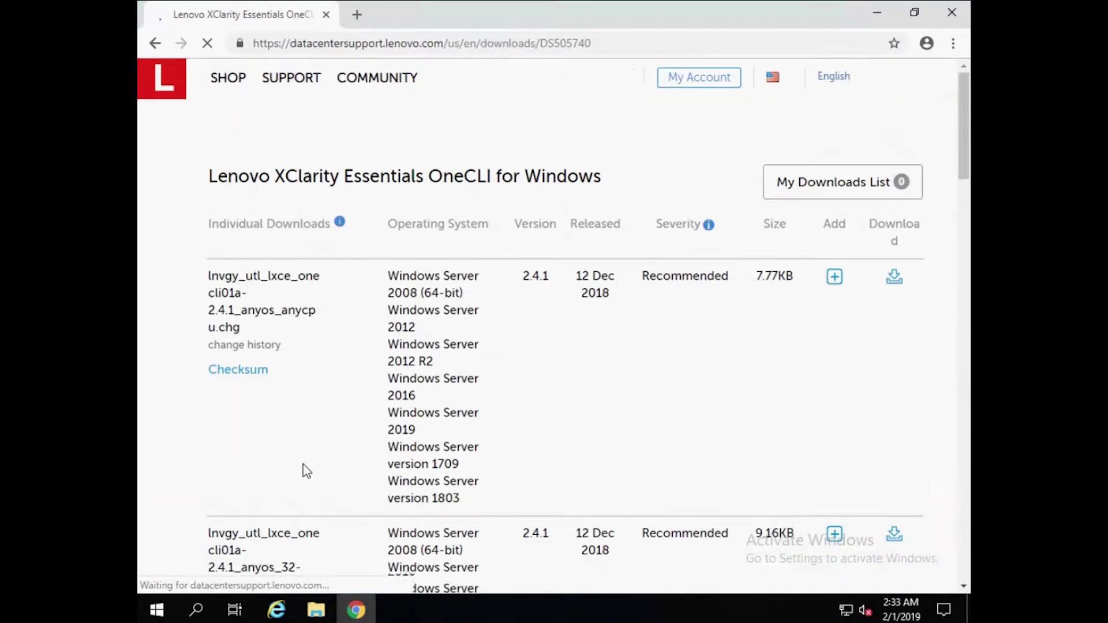
drag(965, 142, 958, 285)
click(894, 238)
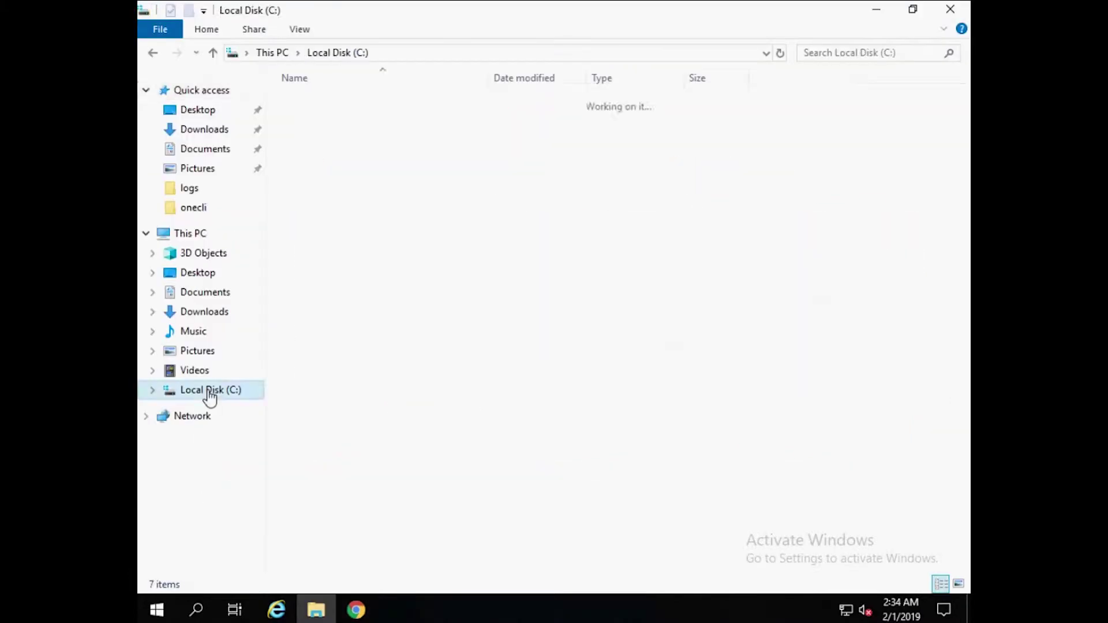
- Create a new folder named onecli on the C: drive
right_click(399, 324)
click(620, 479)
text(onecli)
key(Return)
- Extract the downloaded OneCLI zip into C:\onecli
click(951, 8)
click(907, 575)
click(369, 242)
right_click(403, 117)
click(448, 171)
click(732, 237)
click(384, 426)
double_click(487, 283)
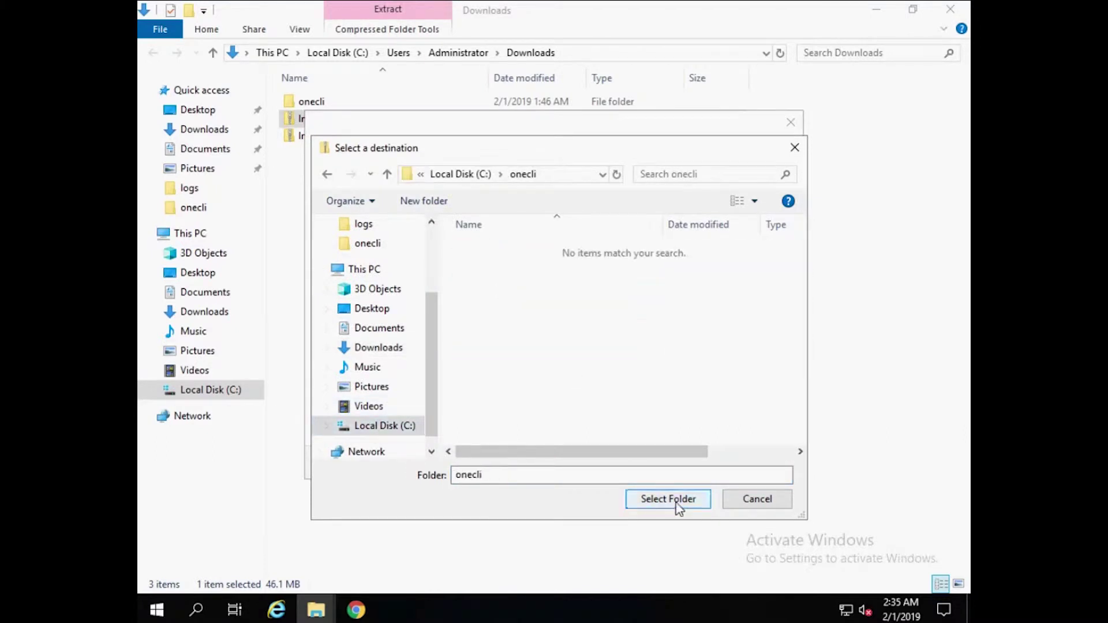
click(673, 500)
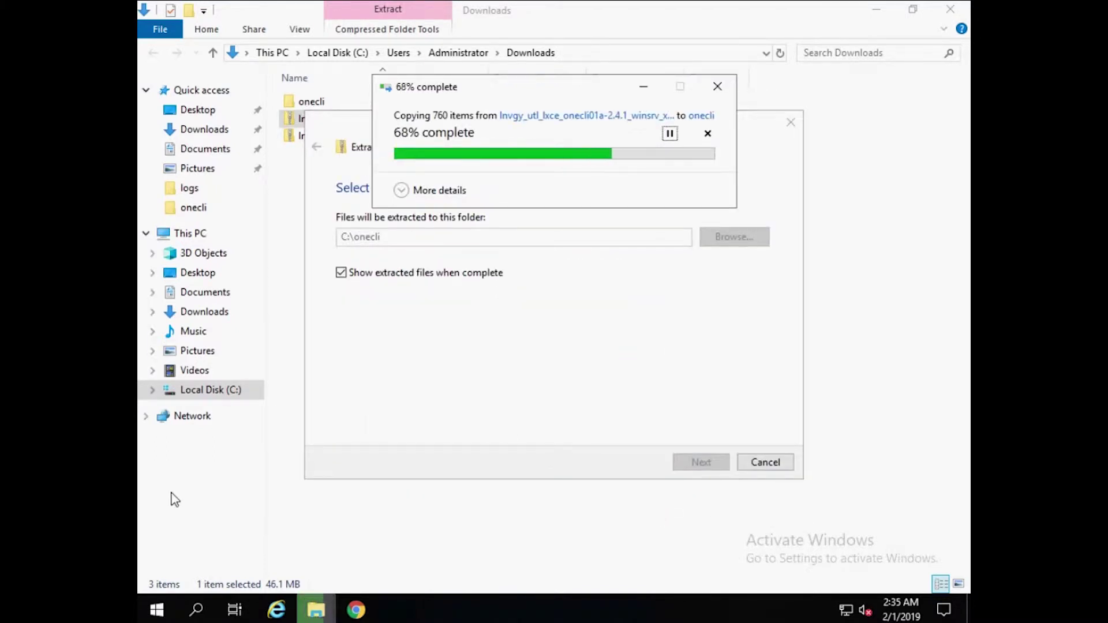
- Search Windows for cmd and bring up Command Prompt's administrator launch options
click(197, 612)
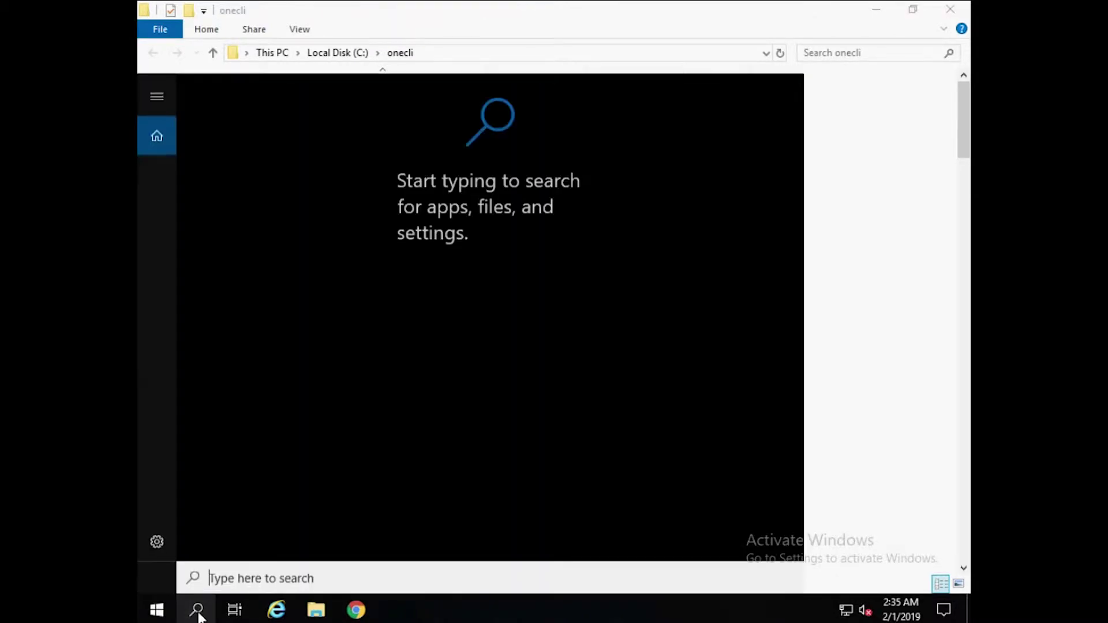
text(cm)
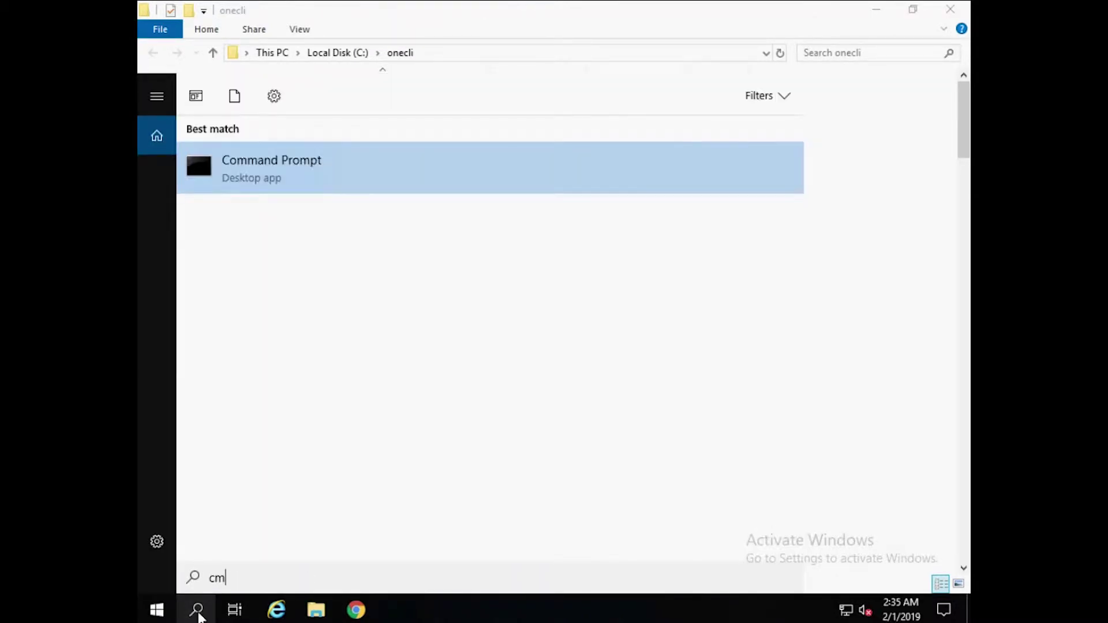
text(d)
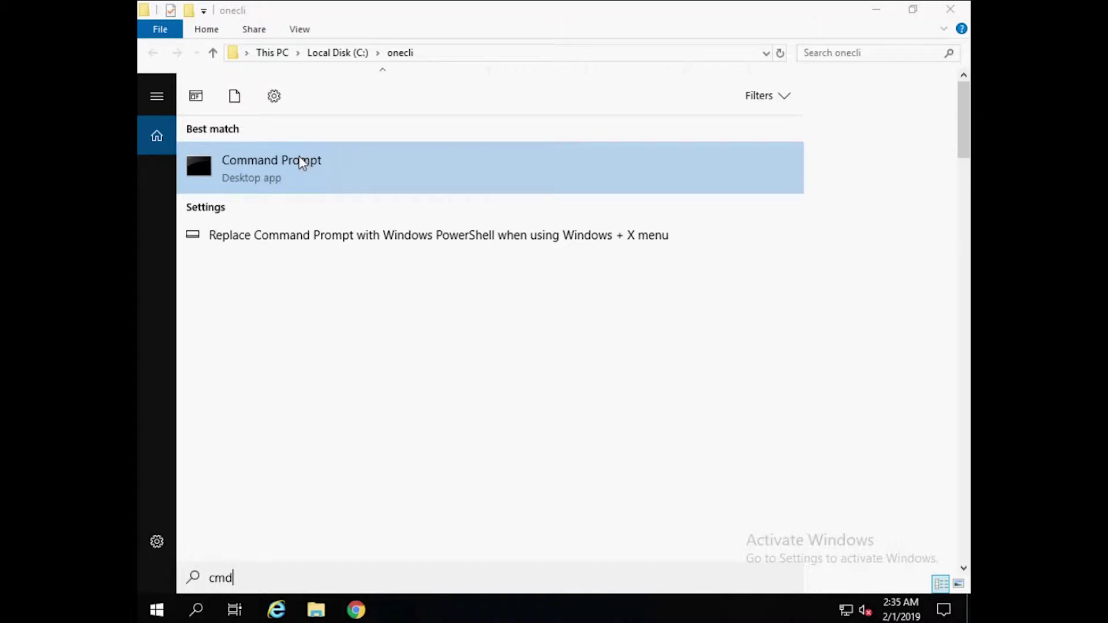
right_click(301, 162)
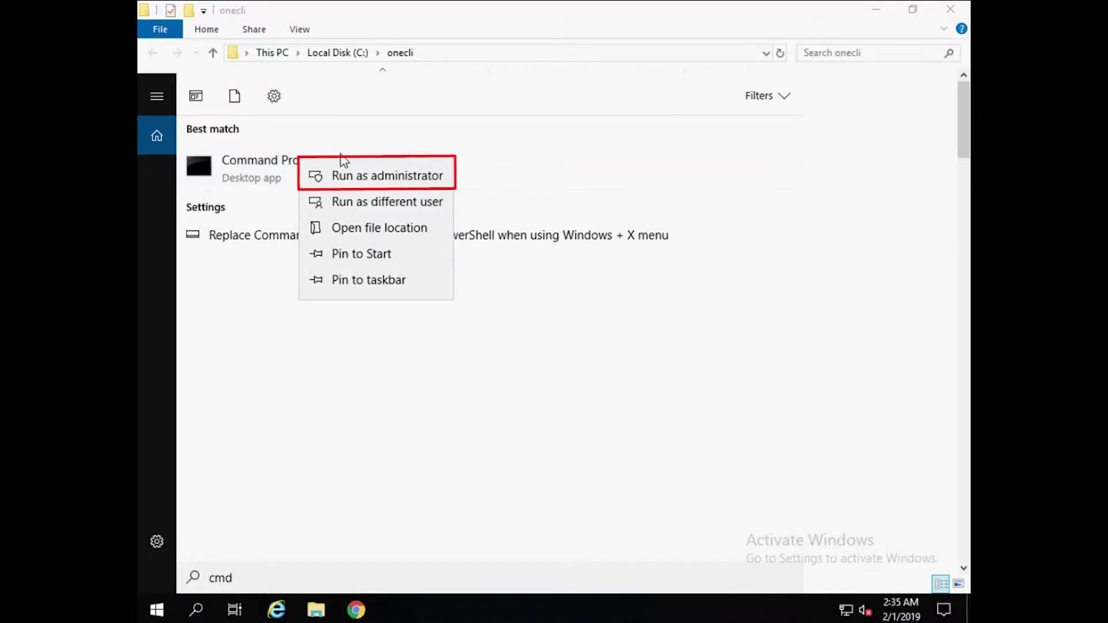
- Launch Command Prompt as administrator, maximize it, and change to the C:\ root
click(350, 176)
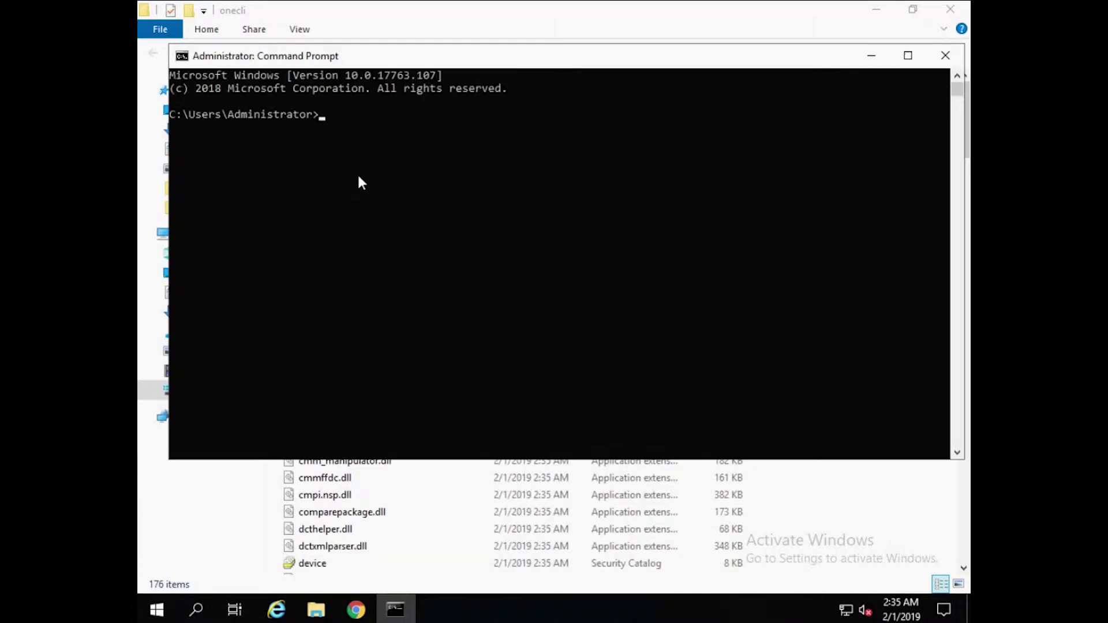
click(906, 56)
text(c)
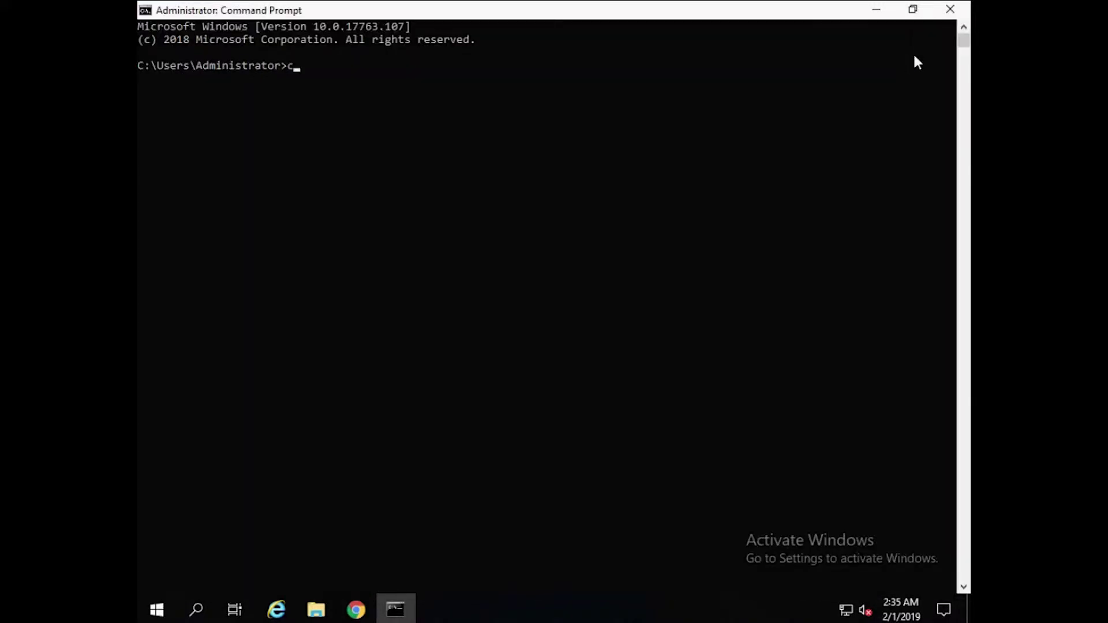
key(BackSpace)
text(cd\)
key(Return)
- Apply black-on-white colors with color F0, enter C:\onecli, and type OneCli.exe config --help
text(color F)
text(0)
key(Return)
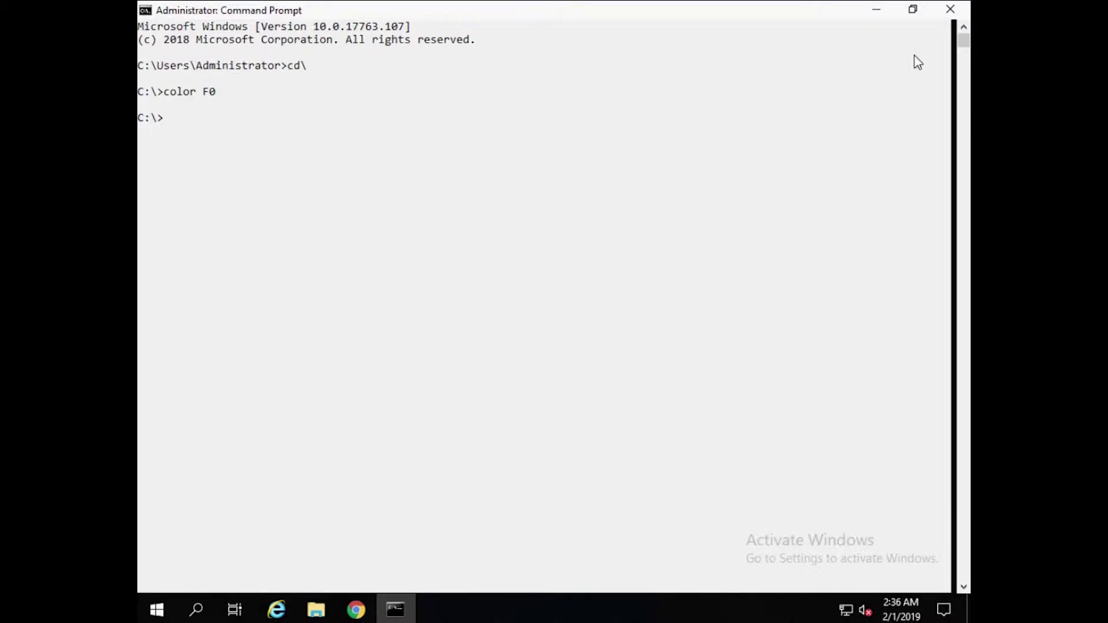
text(cd onecli)
key(Return)
text(OneCli.exe )
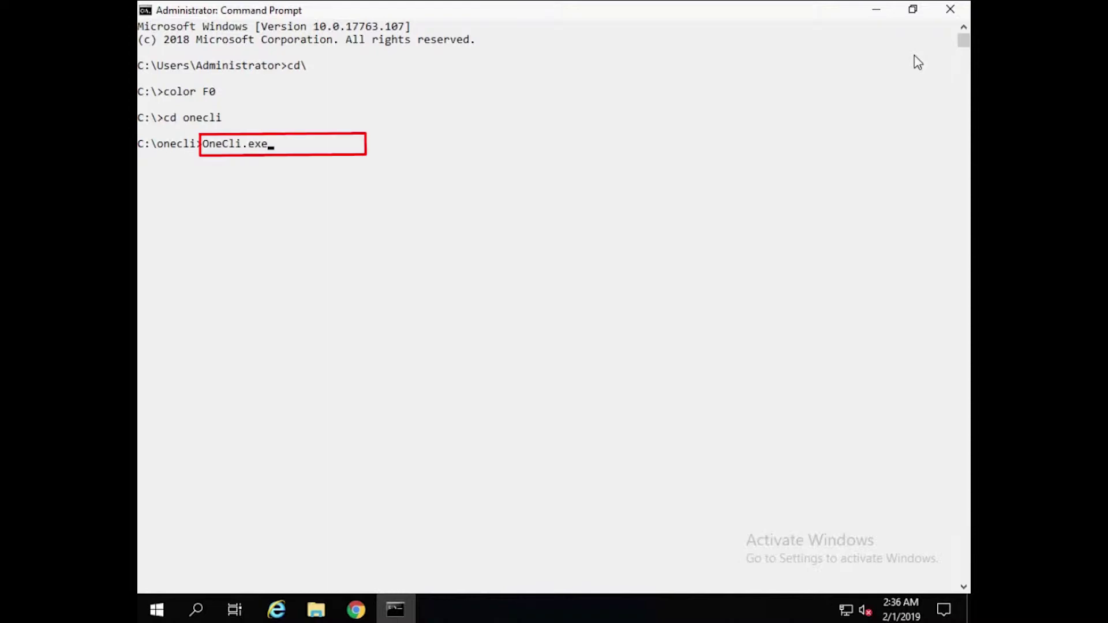
text(config --help)
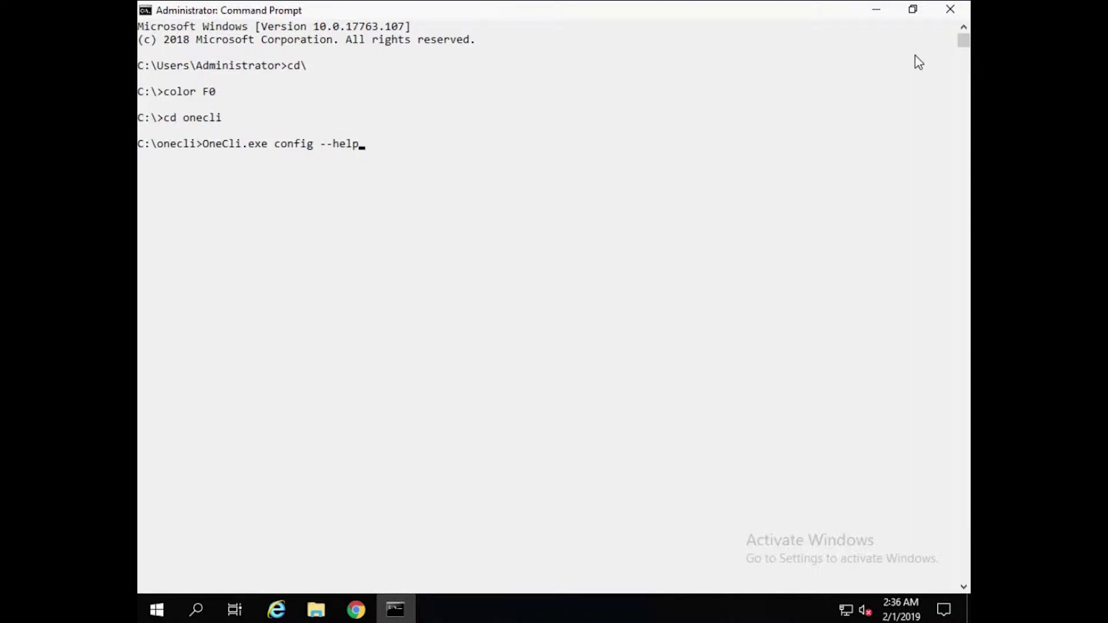
- Run the config help, then OneCli.exe config showgroups to list groups like UEFI and IMM
key(Return)
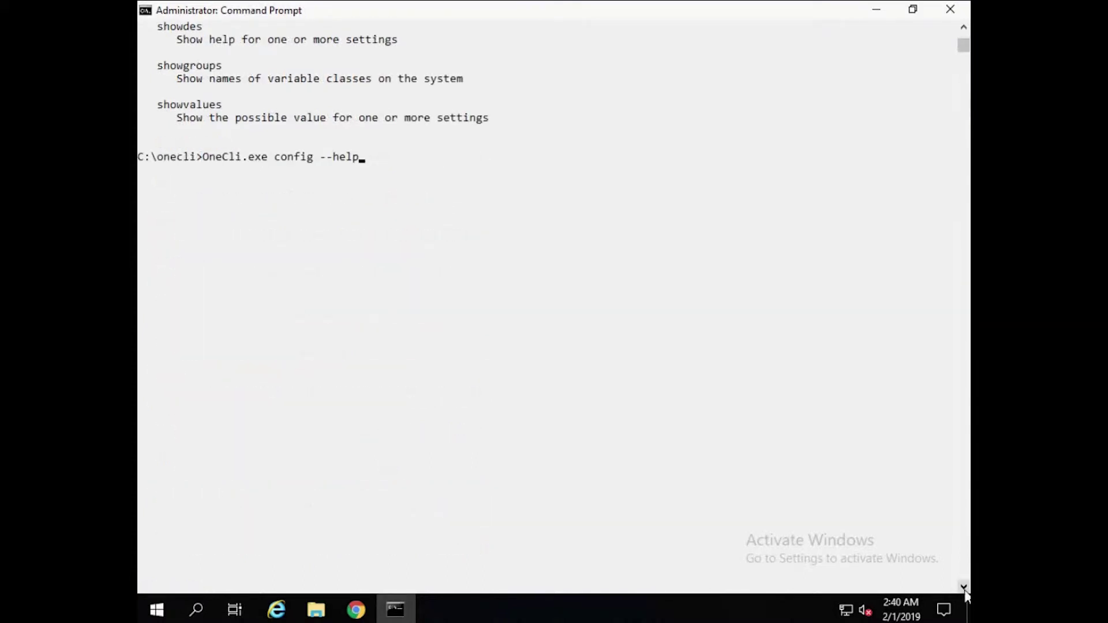
key(BackSpace)
key(BackSpace)
key(BackSpace)
key(BackSpace)
key(BackSpace)
key(BackSpace)
text(showgroups)
key(Return)
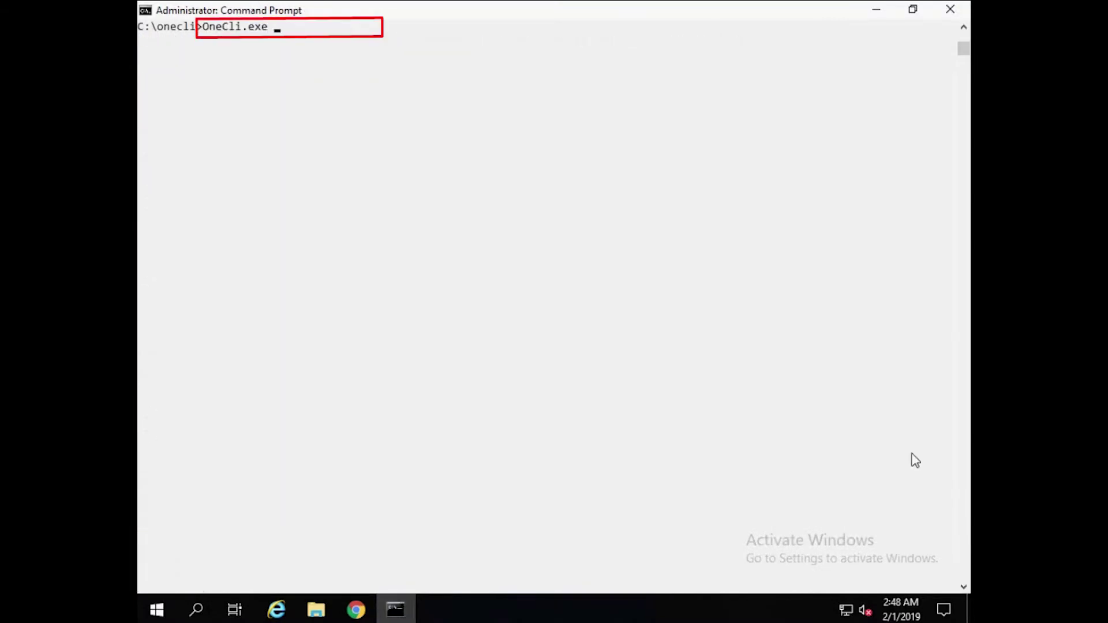
- Run OneCli.exe config show IMM to print all IMM settings
text(config show I)
text(MM)
key(Return)
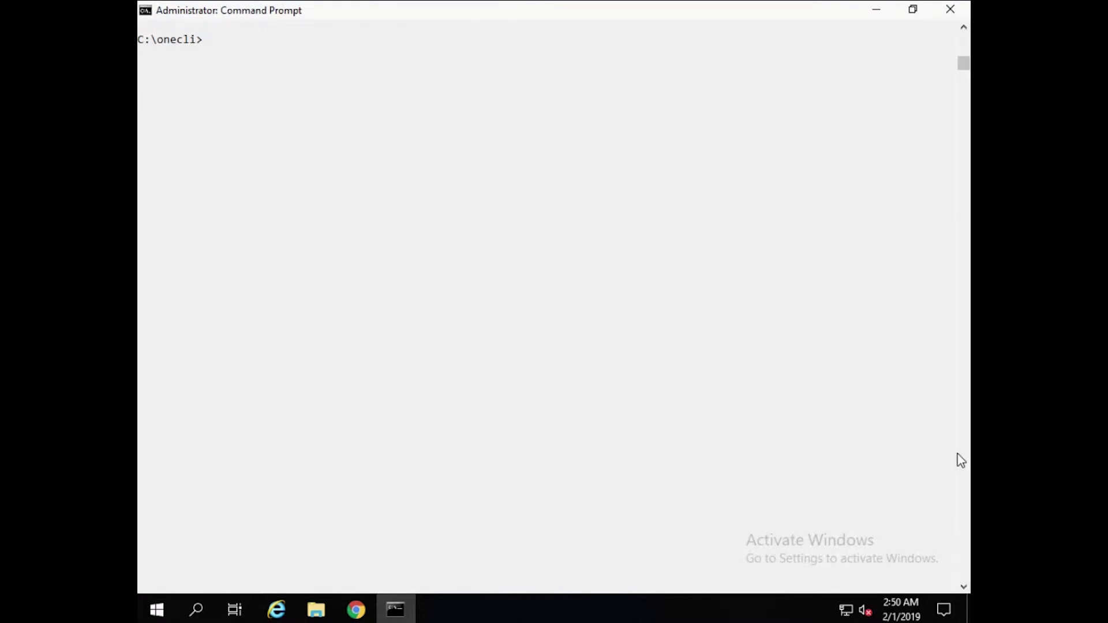
- Run OneCli.exe config IMM save --file C:\logs\IMM.txt
text(OneC)
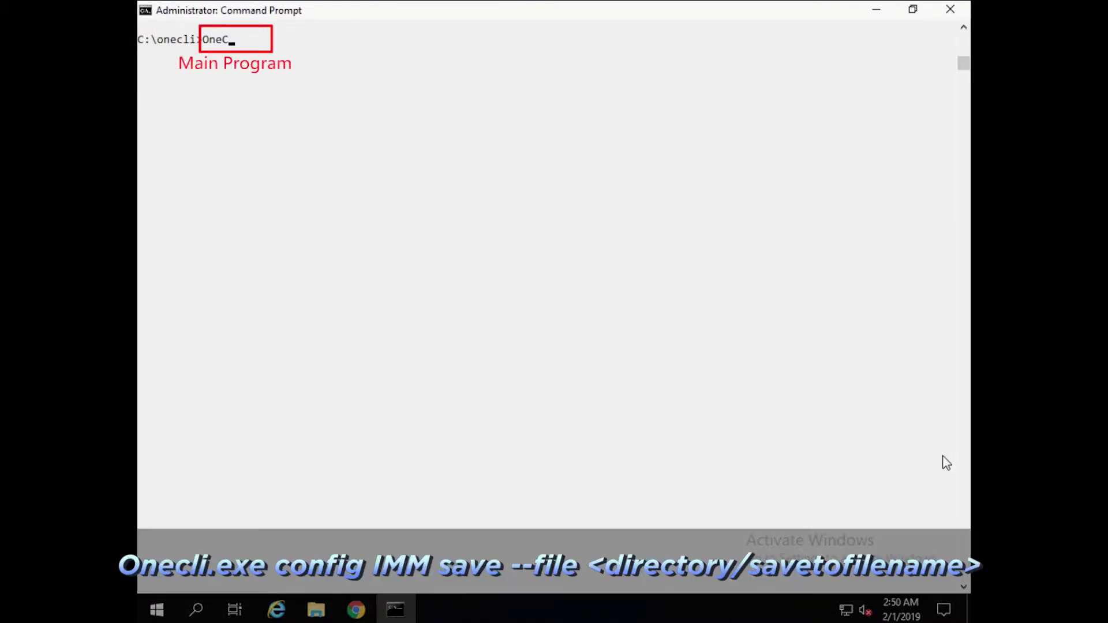
text(li.exe)
text( co)
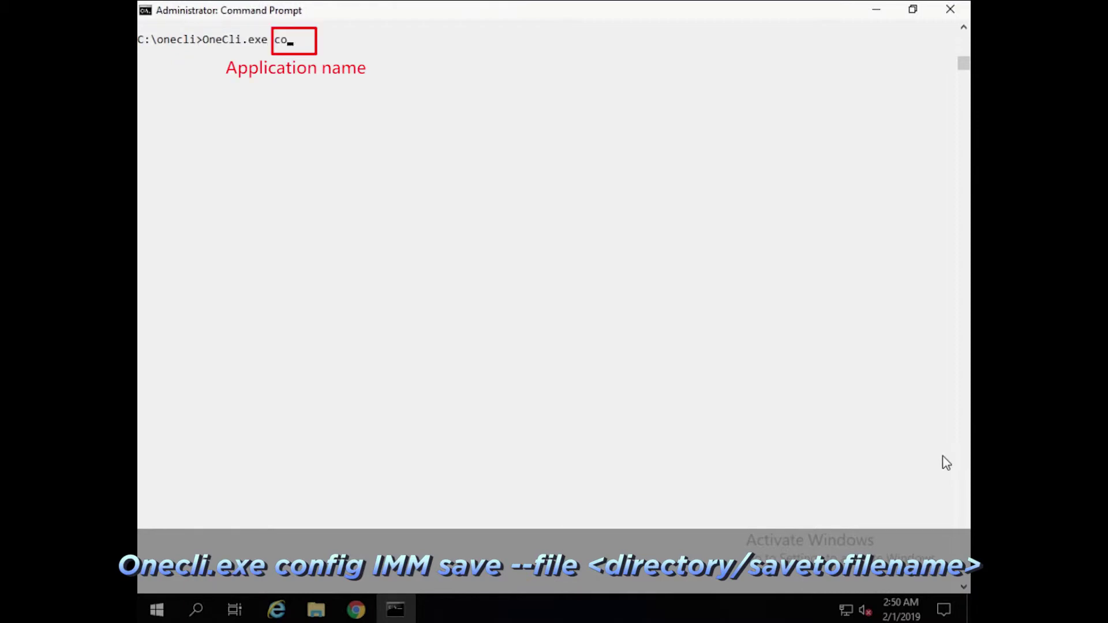
text(nfig )
text(IMM s)
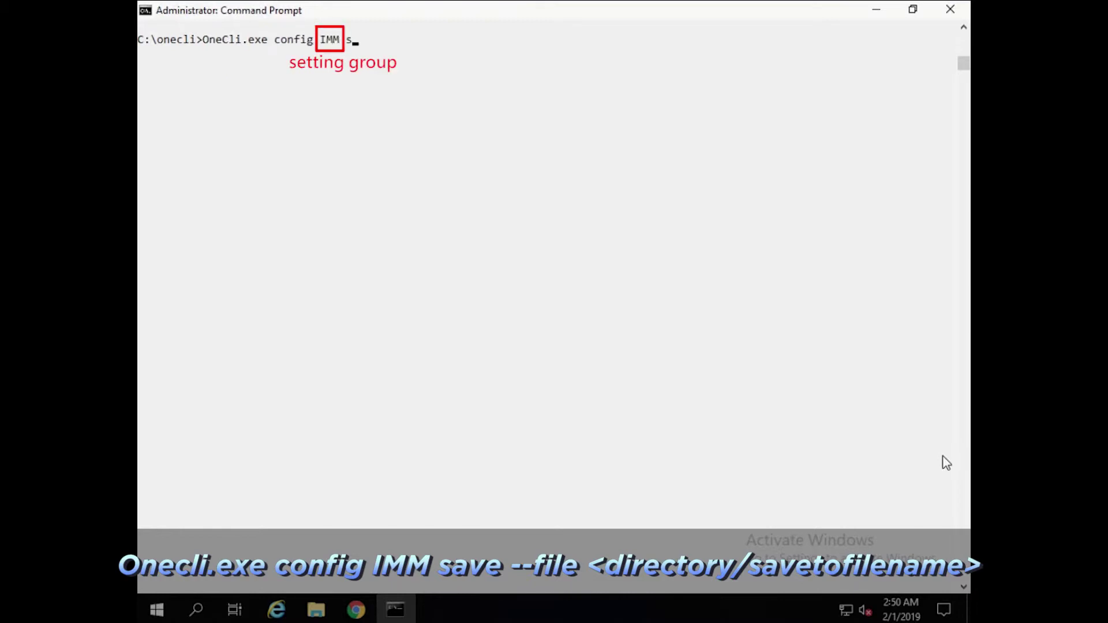
text(ave --)
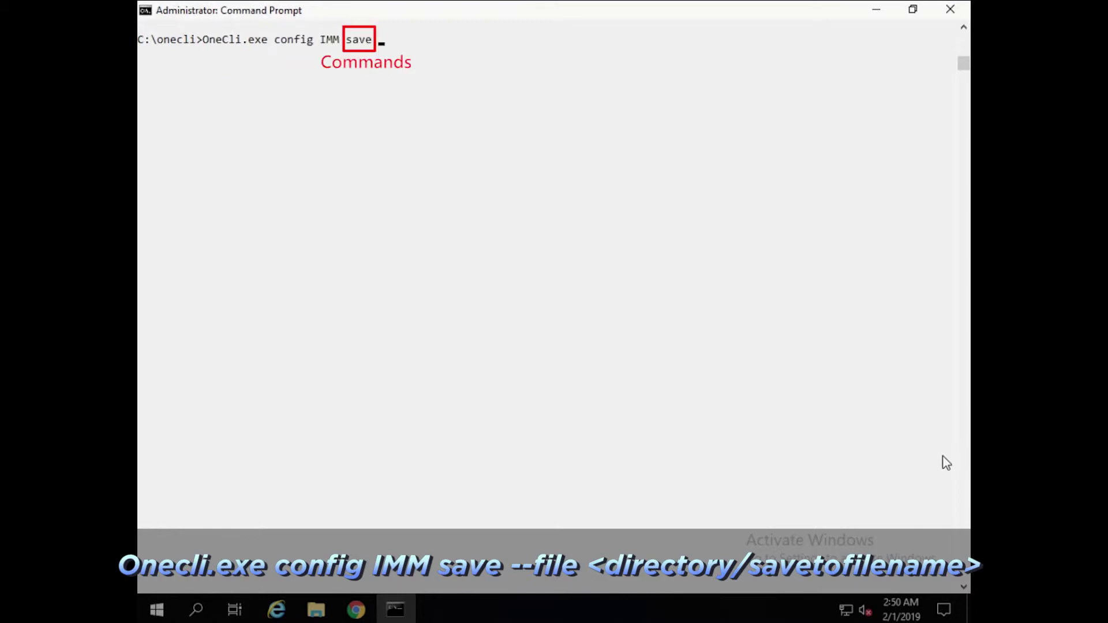
text(fil)
text(e C)
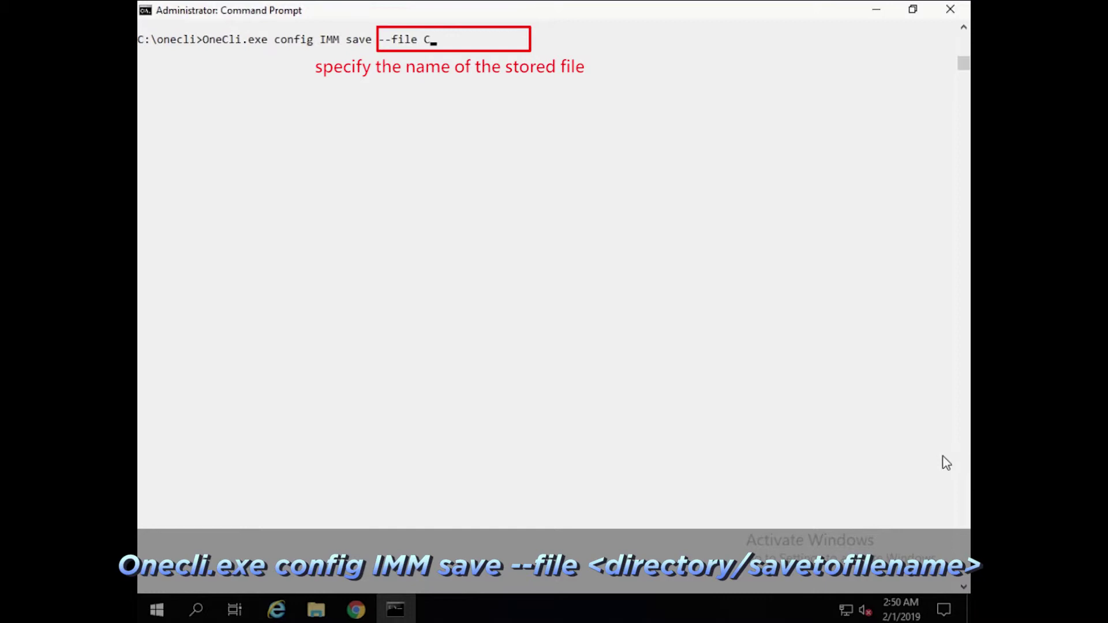
text(:\logs\IMM)
text(.txt)
key(Return)
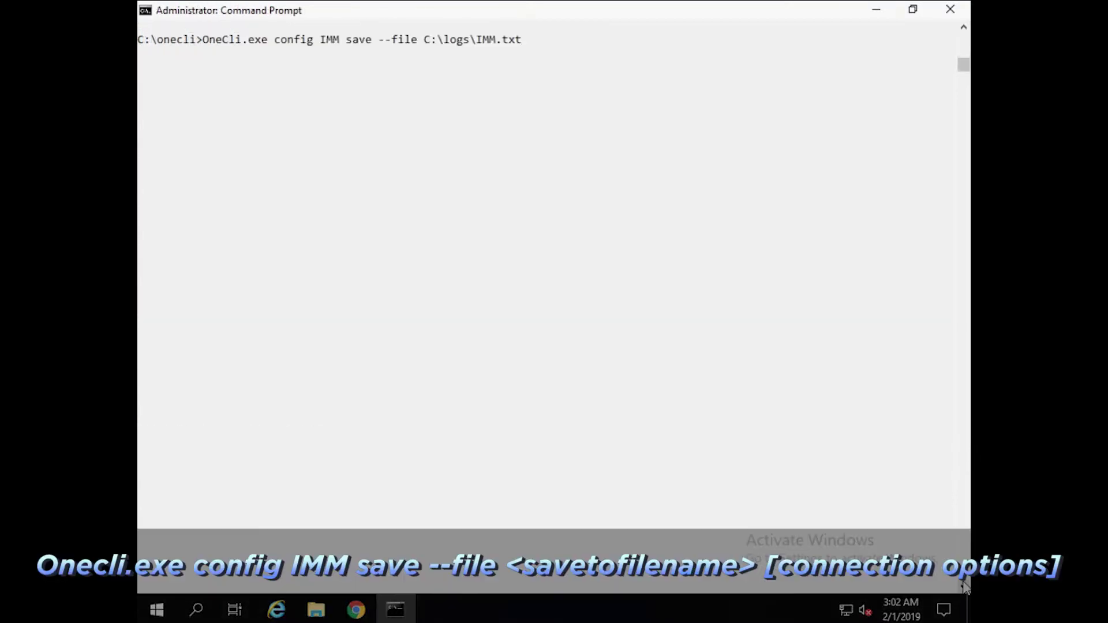
text(-remote)
key(Right)
key(Right)
key(Right)
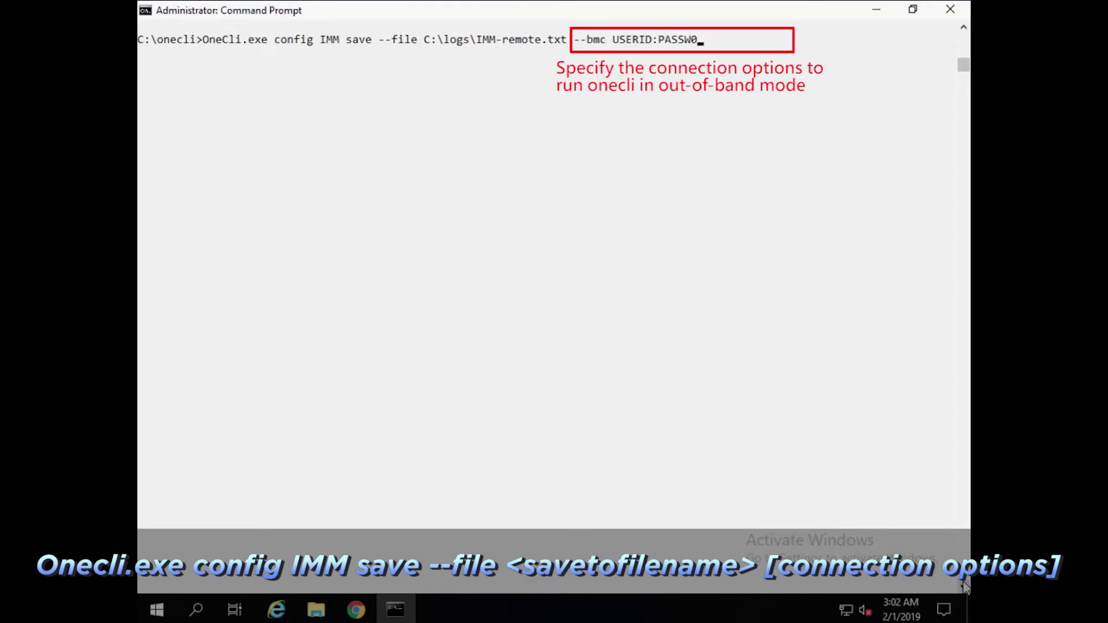
key(Return)
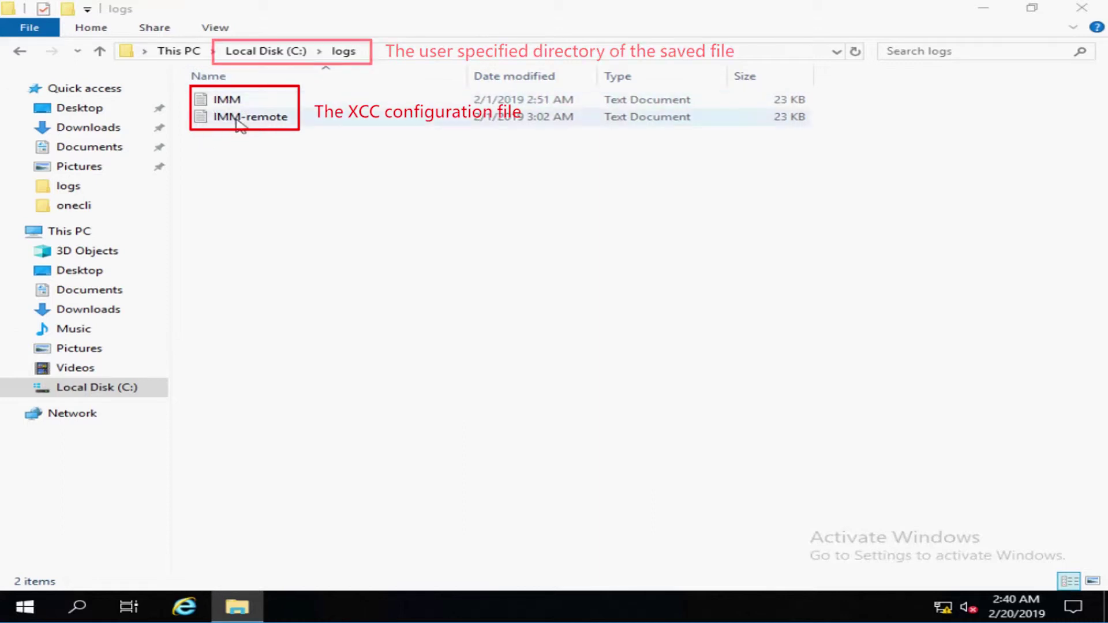
- Check the IMM file in C:\logs, then expand Local Disk (C:) in the navigation pane
right_click(242, 102)
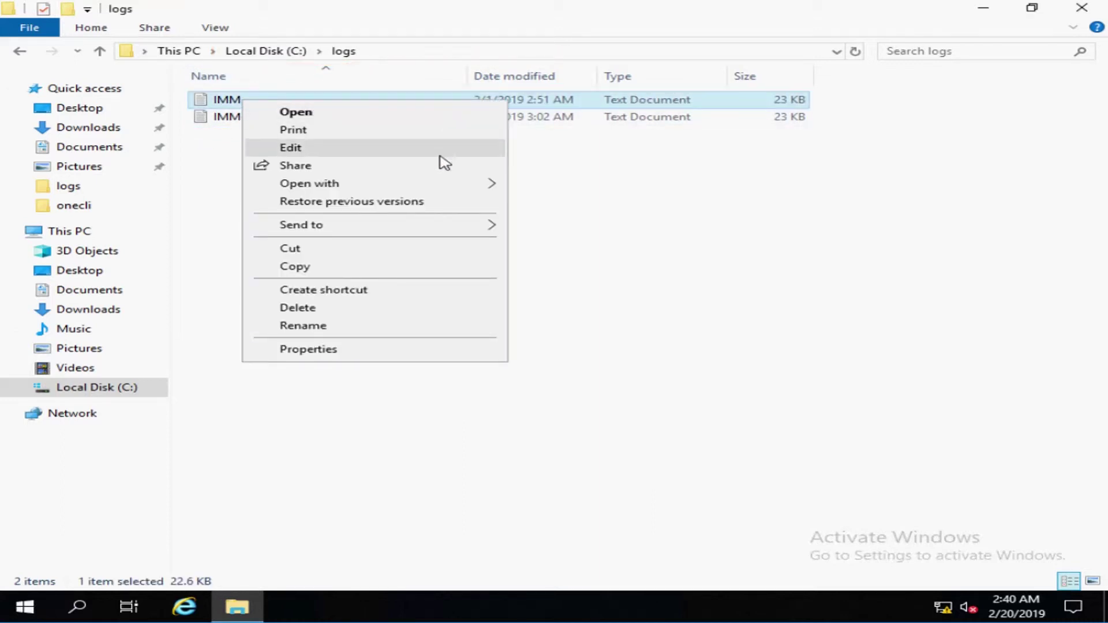
click(374, 267)
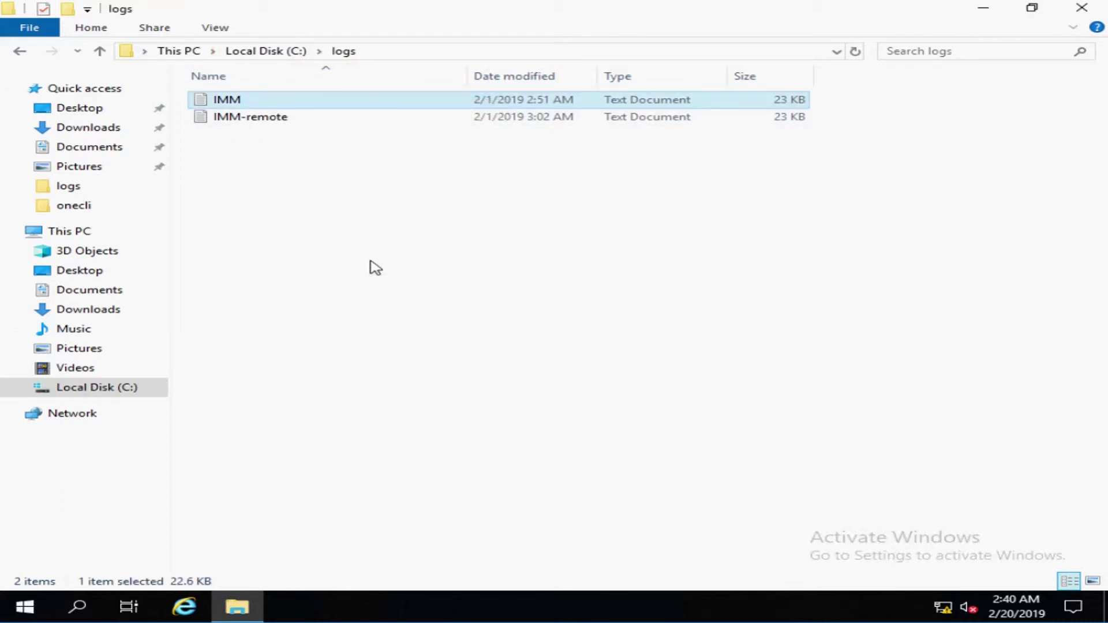
click(19, 388)
click(20, 389)
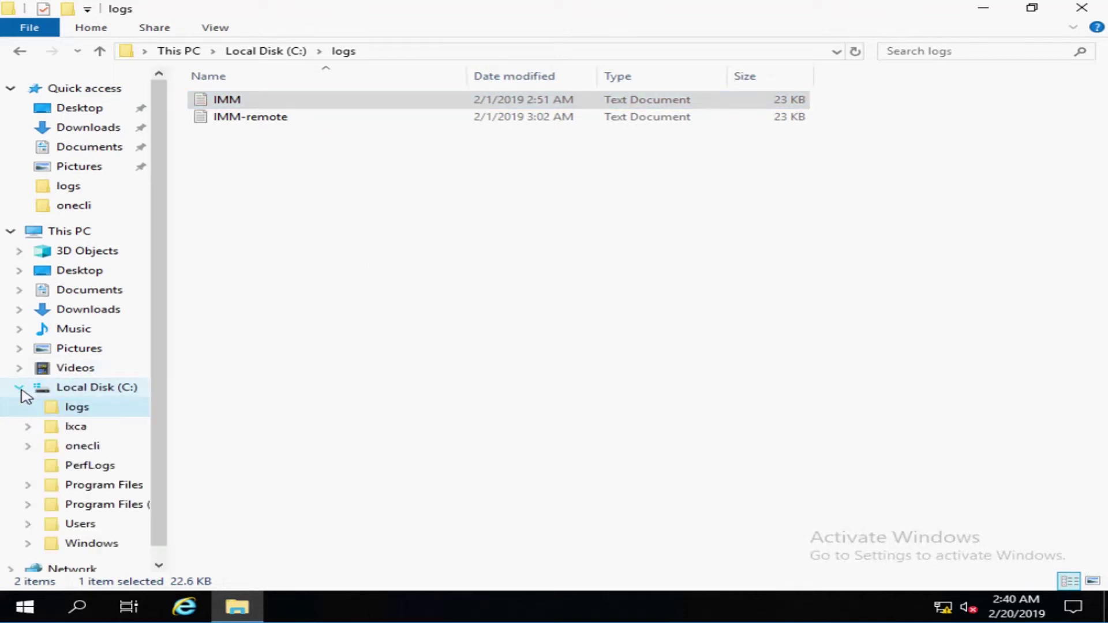
scroll(58, 517, down, 1)
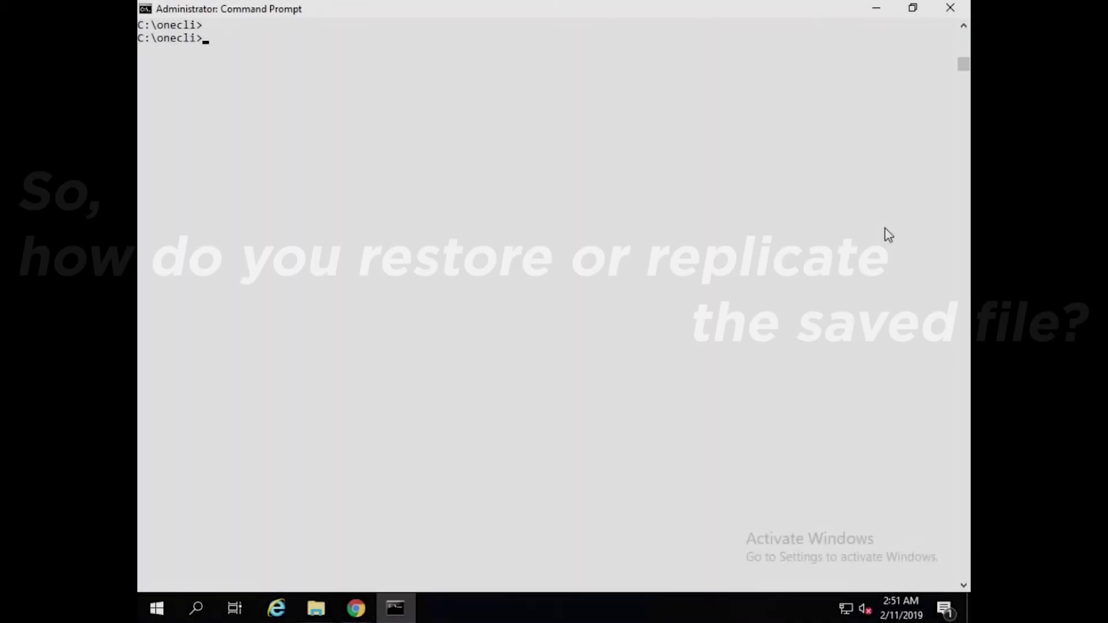
- Run OneCli.exe config restore --file C:\logs\IMM.txt
text(OneCli.exe config restore --file C:\logs\)
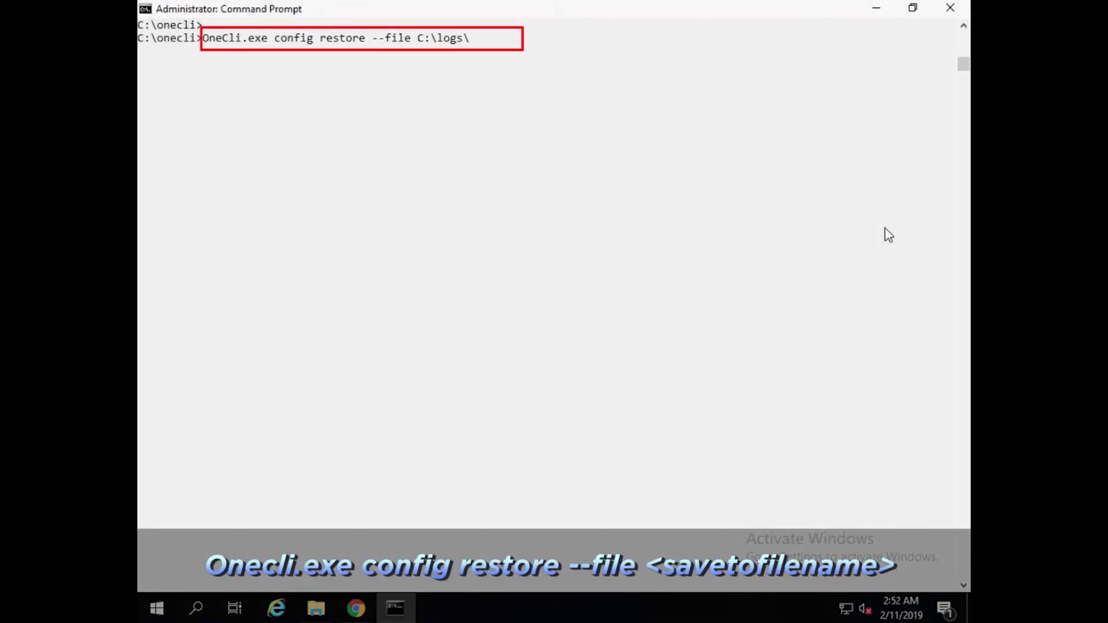
text(IMM.txt)
key(Return)
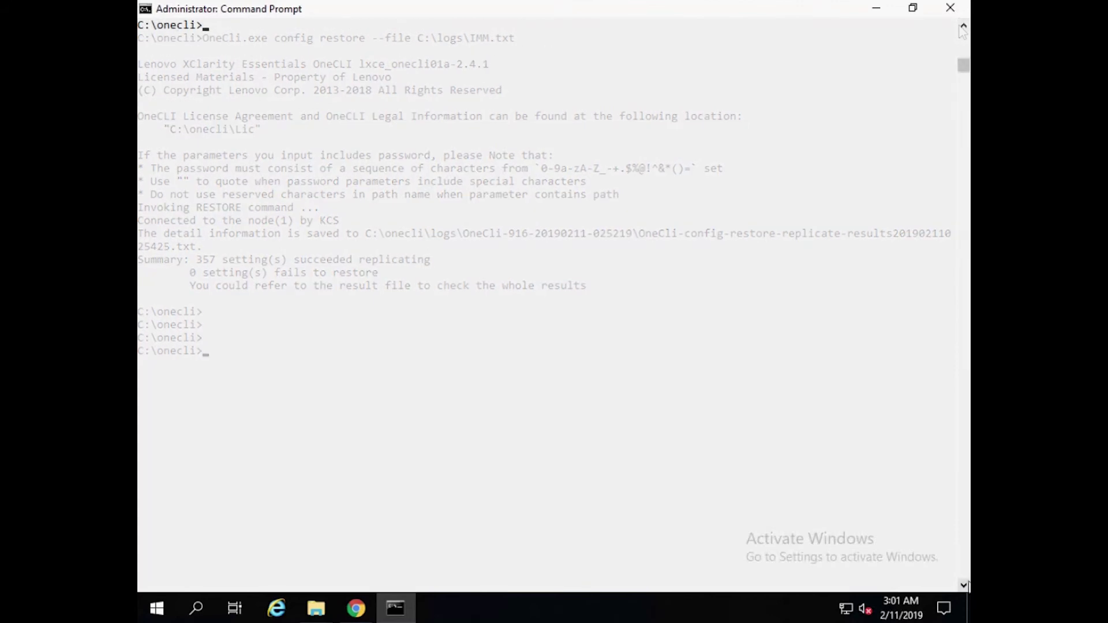
- Enter the OneCLI config replicate command applying C:\logs\IMM-remote.txt to the BMC at 10.10.0.125
text(OneCli.exe config replicate )
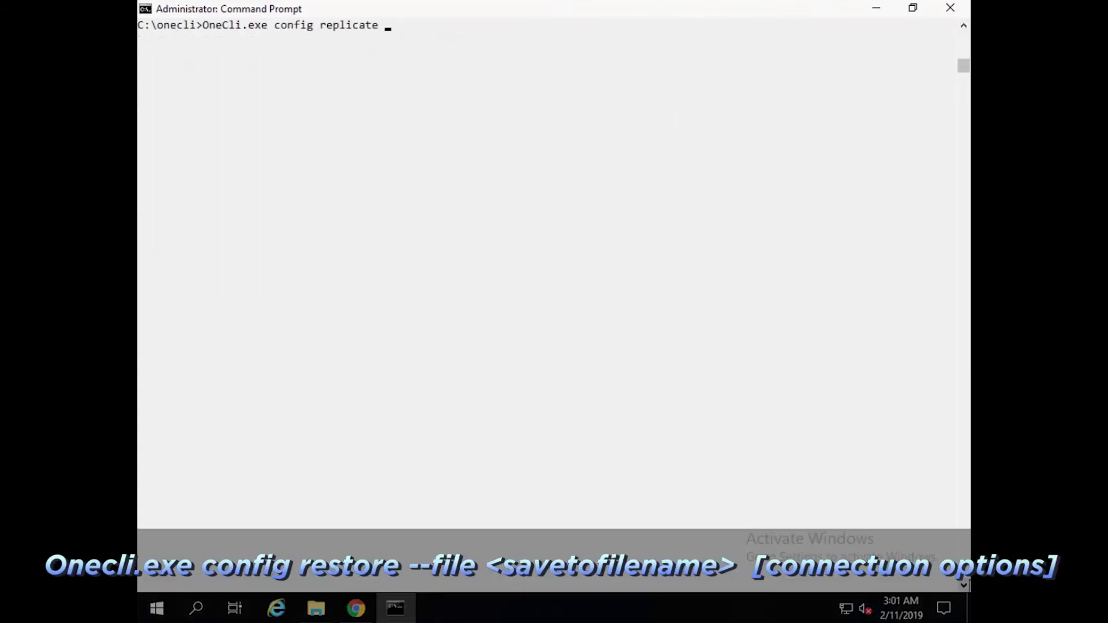
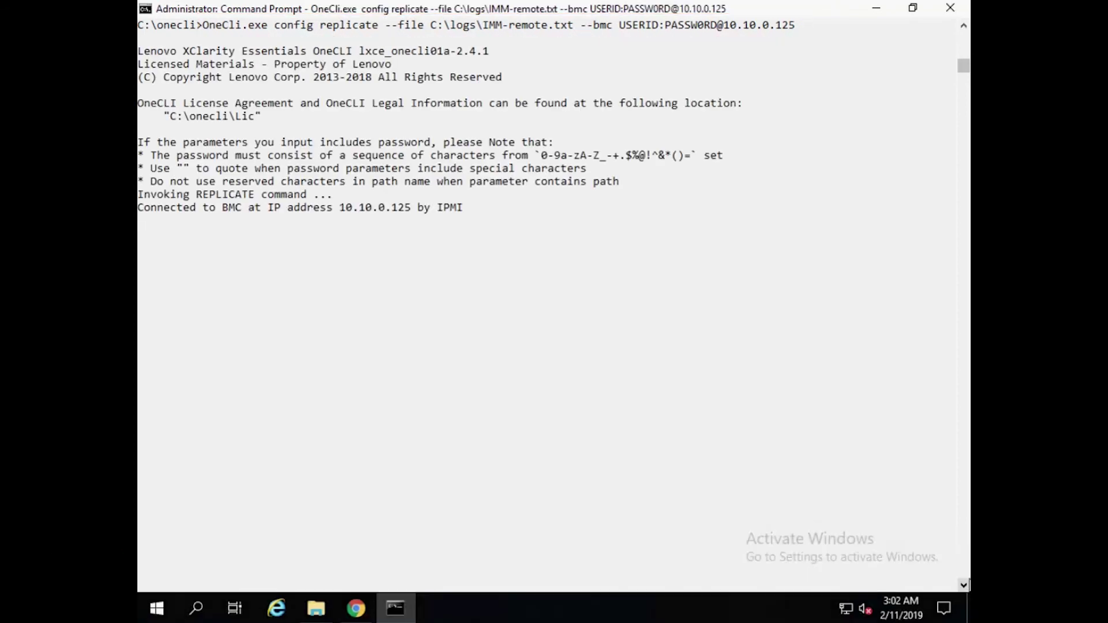